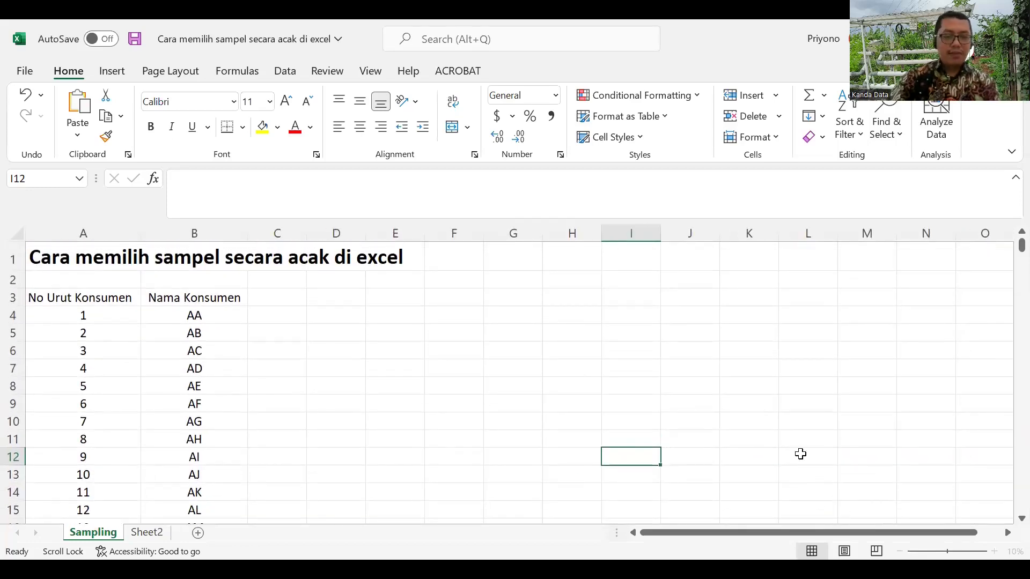
Step: Scroll down and back up through the customer list to review it
scroll(197, 408, down, 1)
scroll(197, 411, down, 6)
scroll(197, 411, up, 6)
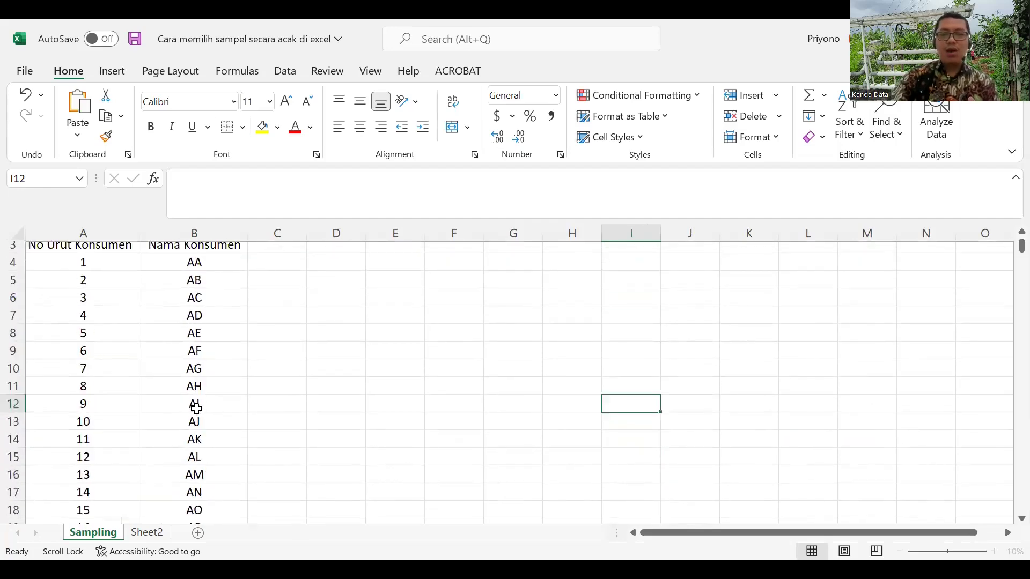
scroll(197, 411, up, 1)
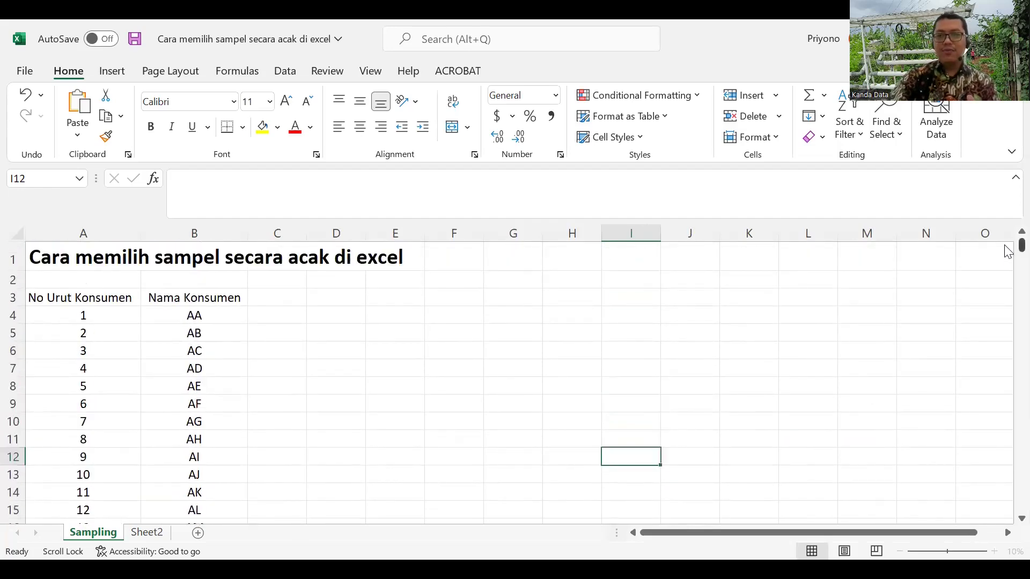
mouse_move(1007, 252)
mouse_down()
mouse_move(1008, 528)
mouse_move(1007, 485)
mouse_up()
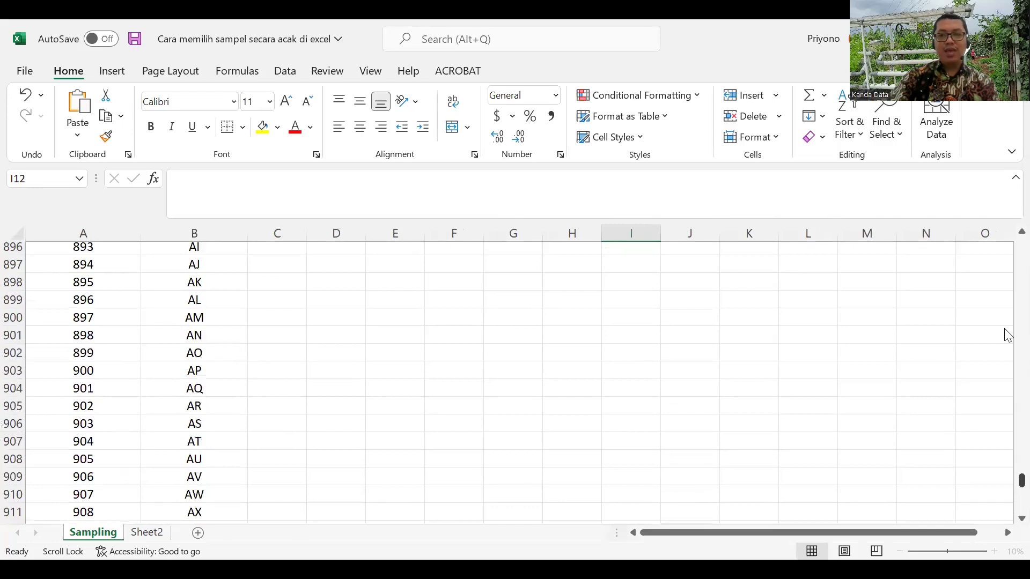
drag(1007, 336, 1007, 226)
Step: Enter the note 'Sampel = 91 konsumen' in cell D4, correcting the typos
click(339, 314)
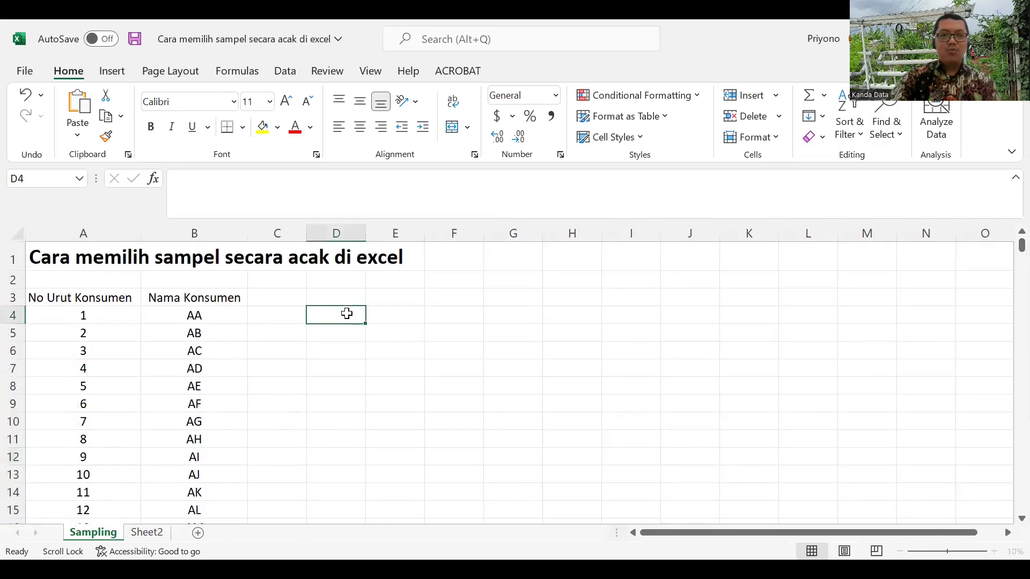
text(Sampel)
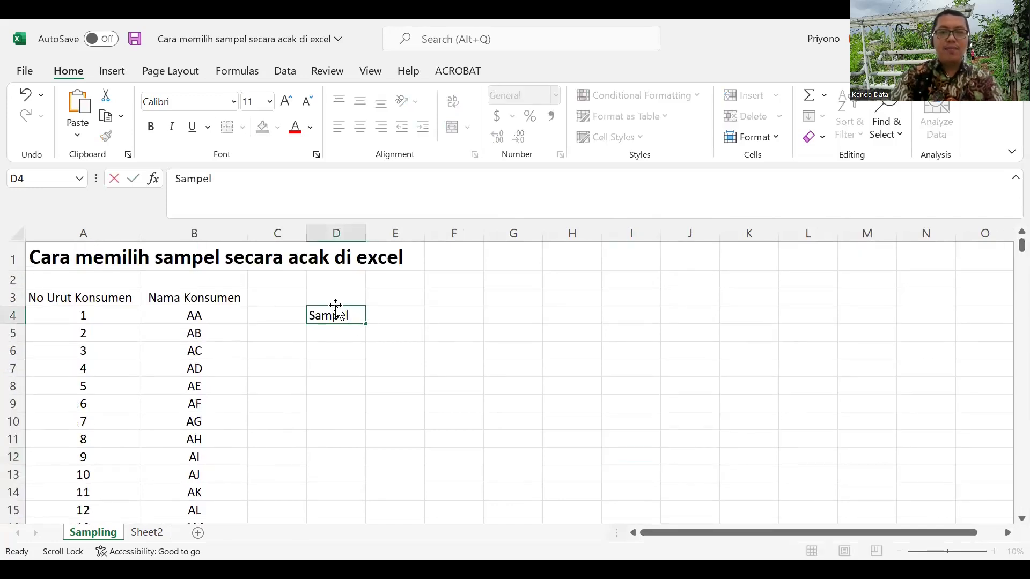
text( = 91)
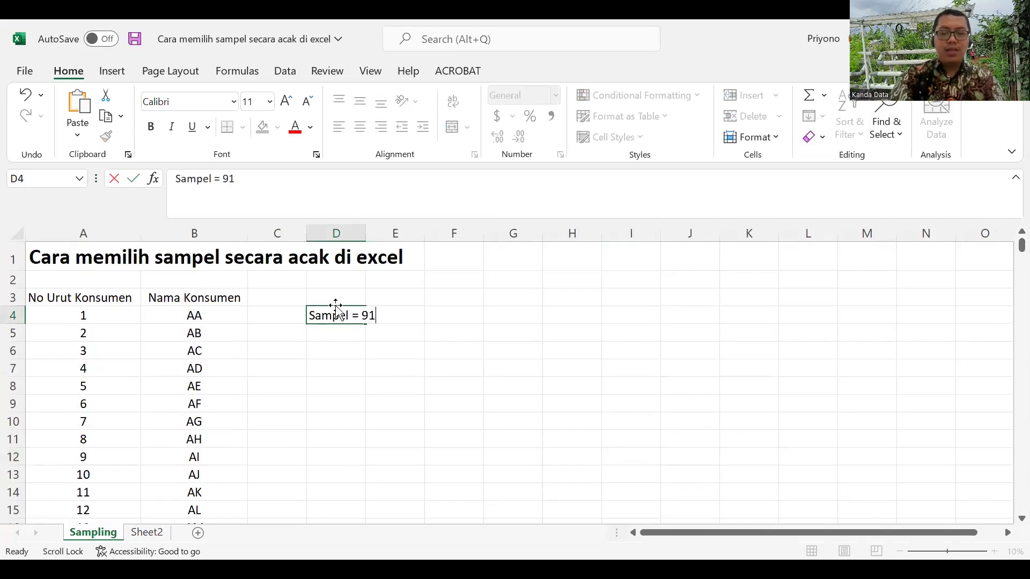
text(sa)
key(BackSpace)
key(BackSpace)
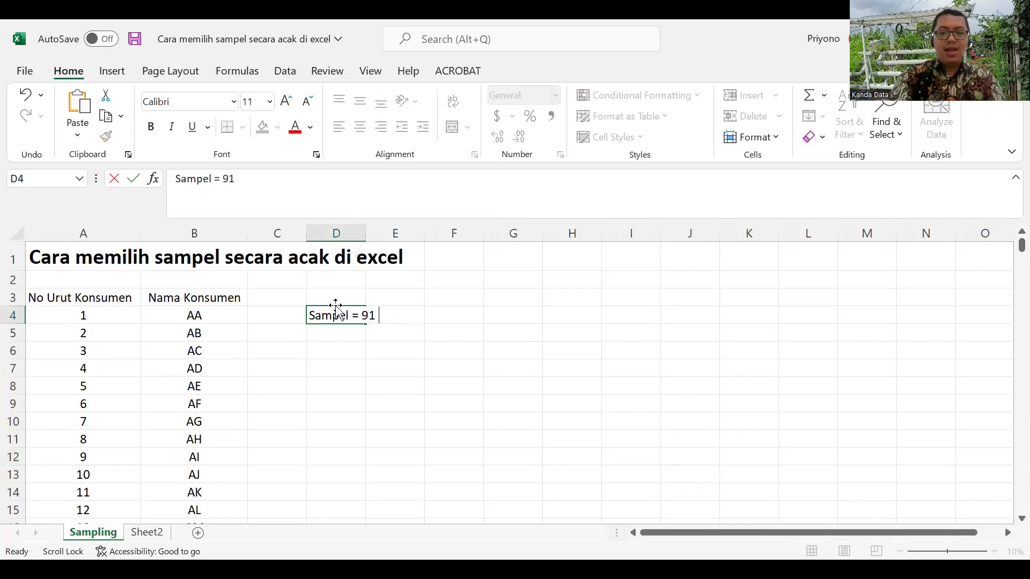
text(k)
key(BackSpace)
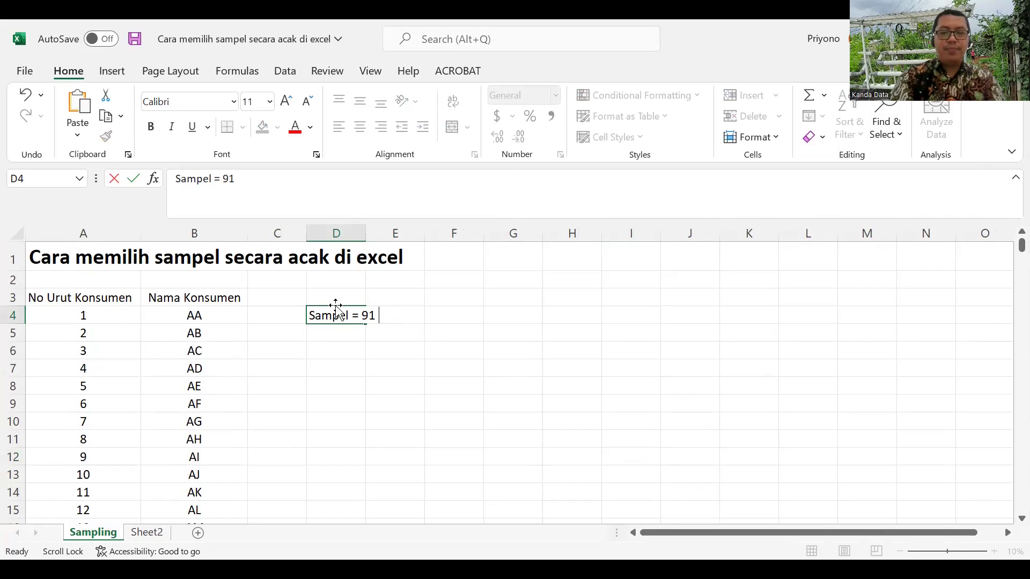
text(konsum)
key(BackSpace)
key(BackSpace)
text(s)
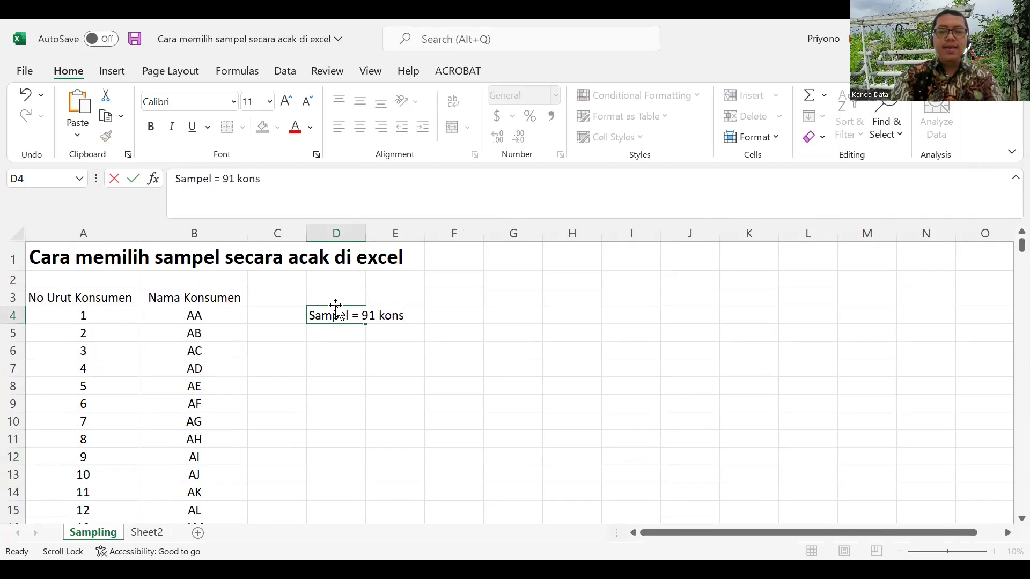
text(umen)
key(Return)
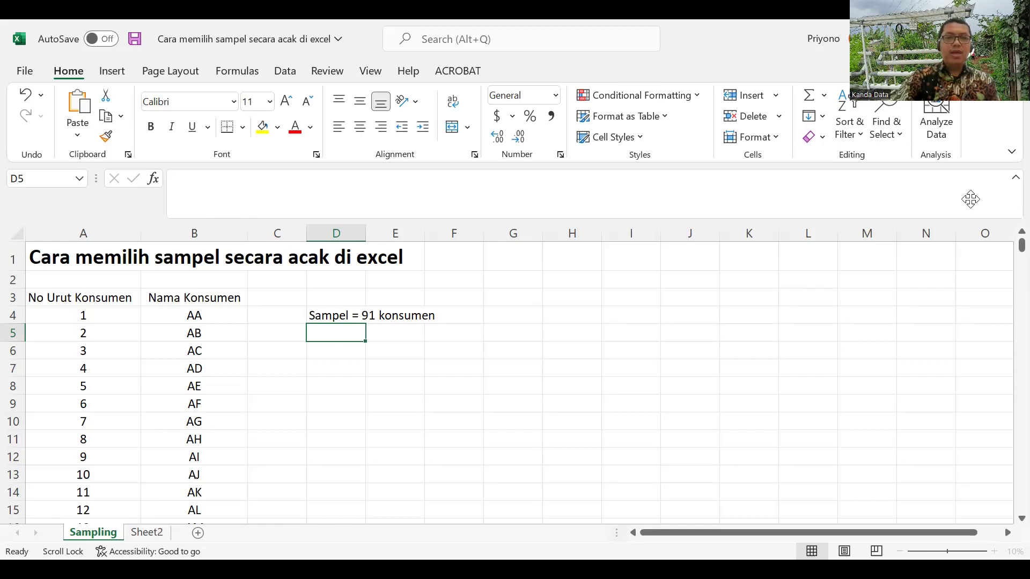
Step: Open Data Analysis from the Data ribbon and select the Sampling tool
click(277, 75)
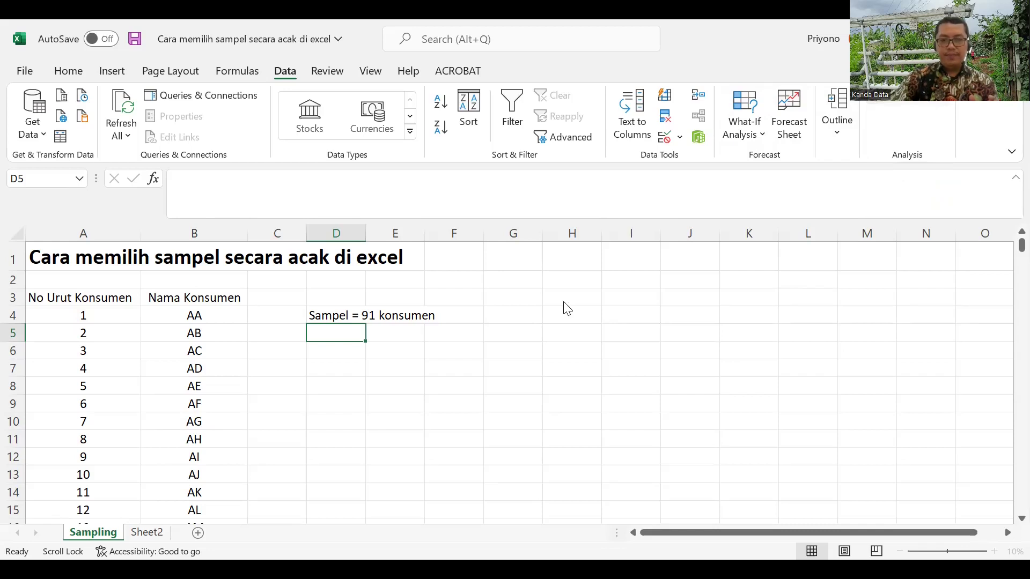
scroll(692, 289, down, 1)
click(529, 293)
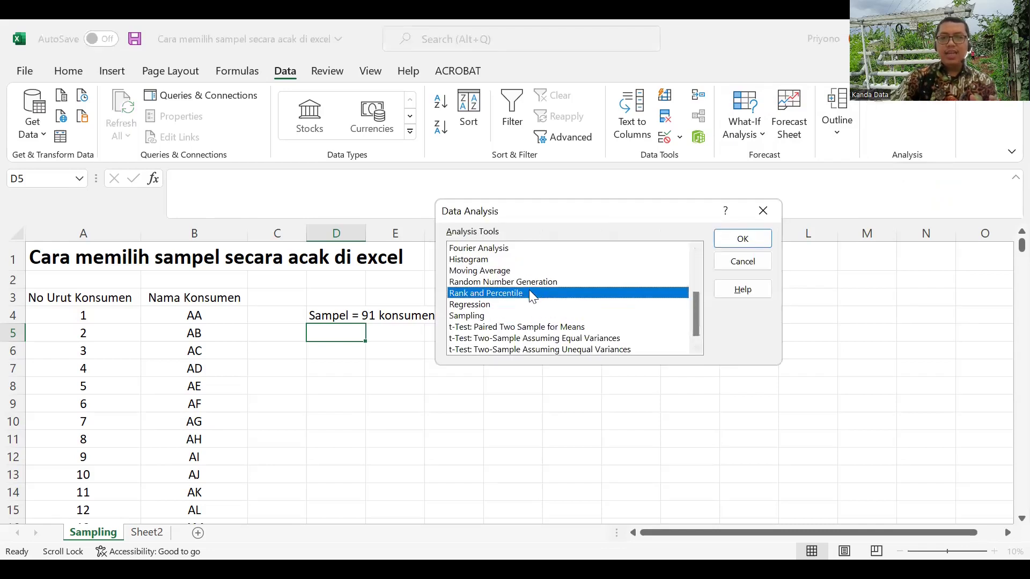
click(491, 315)
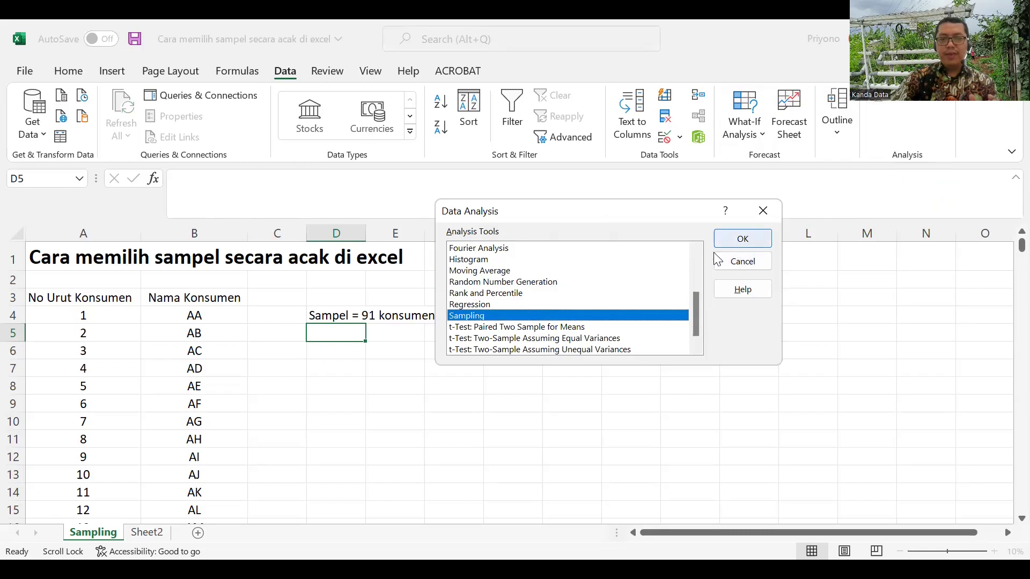
Step: Confirm Sampling in the Data Analysis list to bring up its settings dialog
click(737, 242)
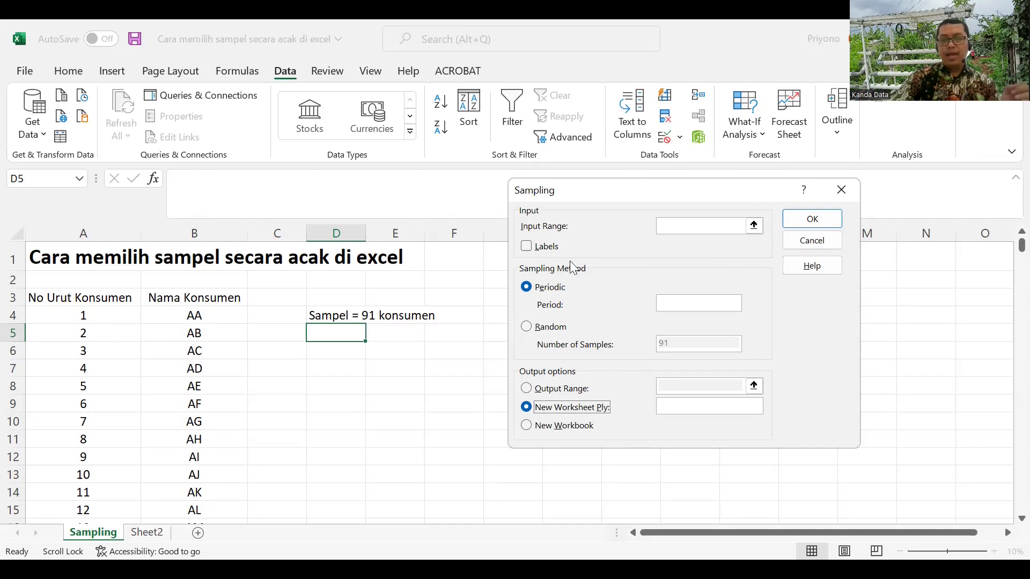
Step: Select A3:A1003 as the Sampling input range, covering all 1000 customer numbers
click(754, 225)
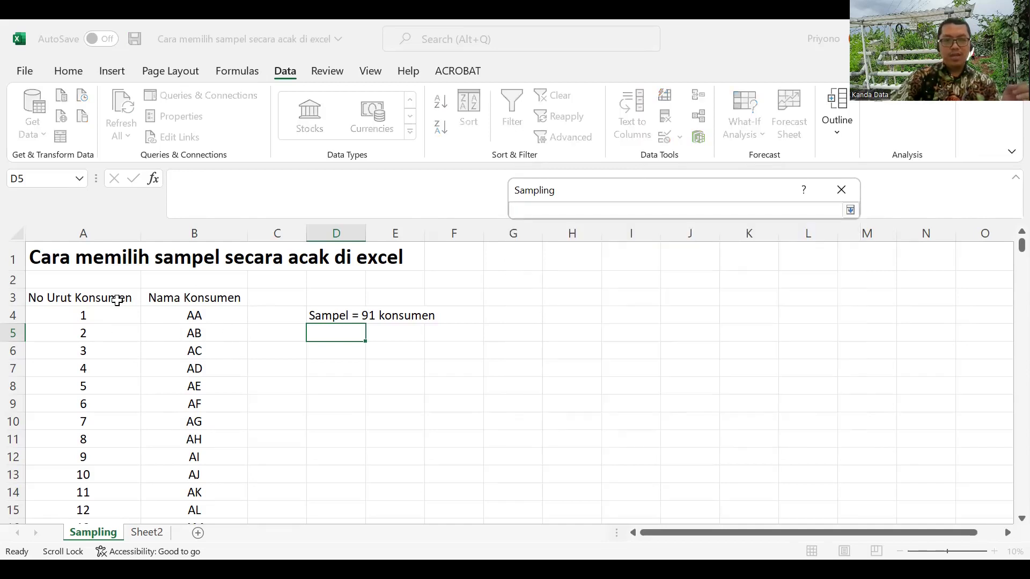
drag(80, 298, 77, 375)
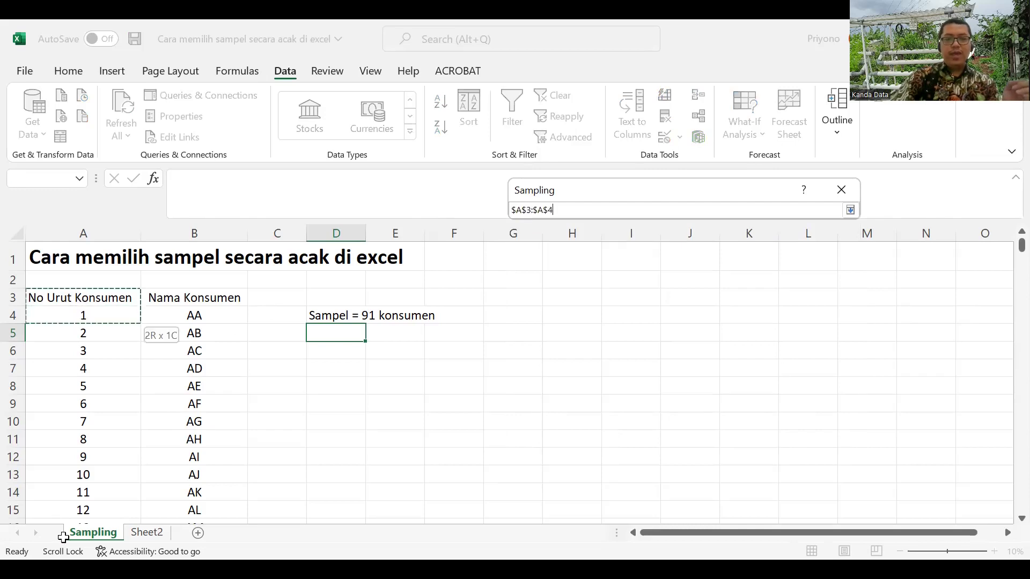
mouse_move(64, 537)
mouse_down()
mouse_move(85, 540)
mouse_move(88, 552)
mouse_up()
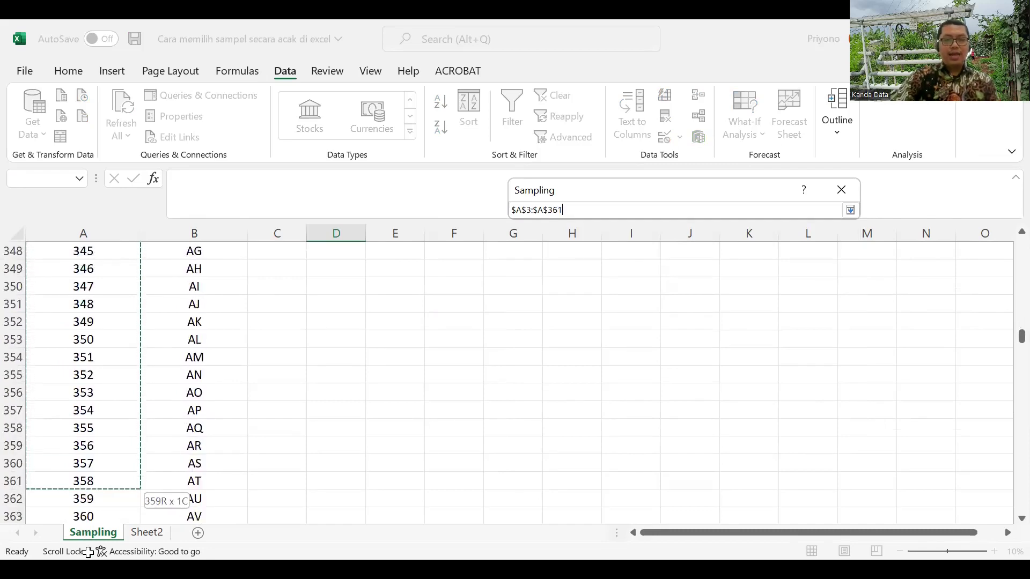
drag(88, 553, 88, 553)
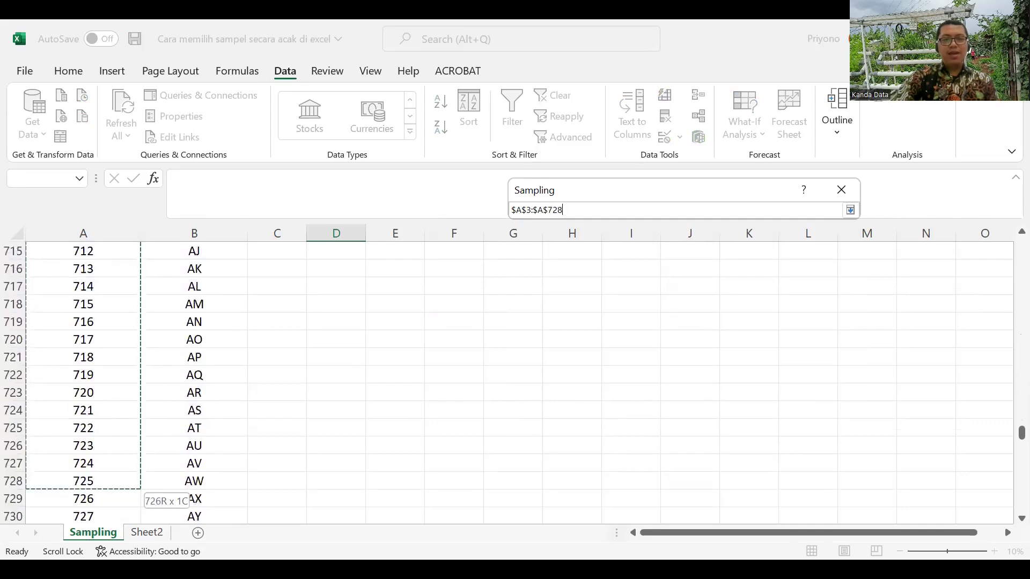
drag(88, 552, 88, 553)
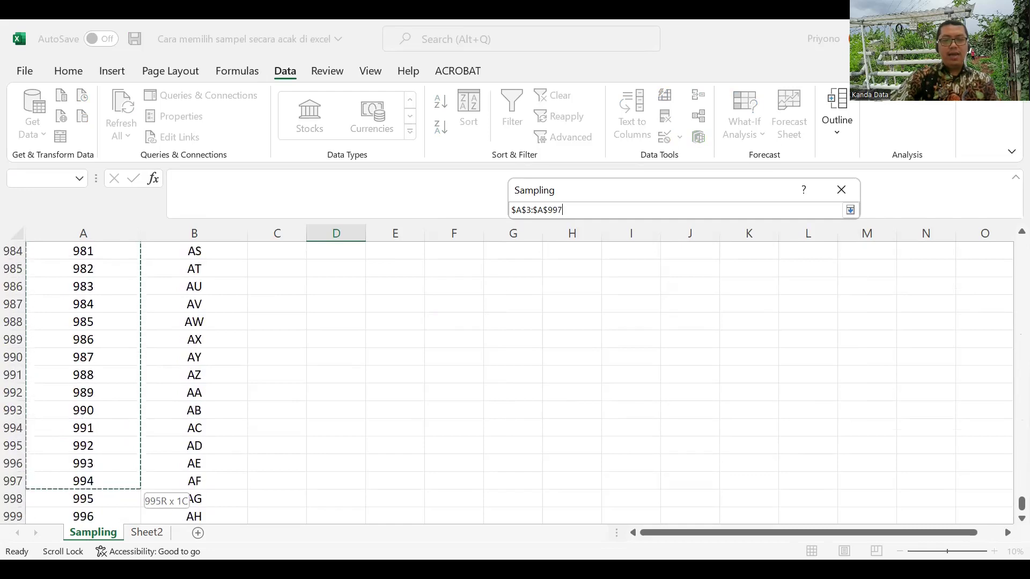
drag(96, 501, 94, 485)
key(ctrl+shift+Down)
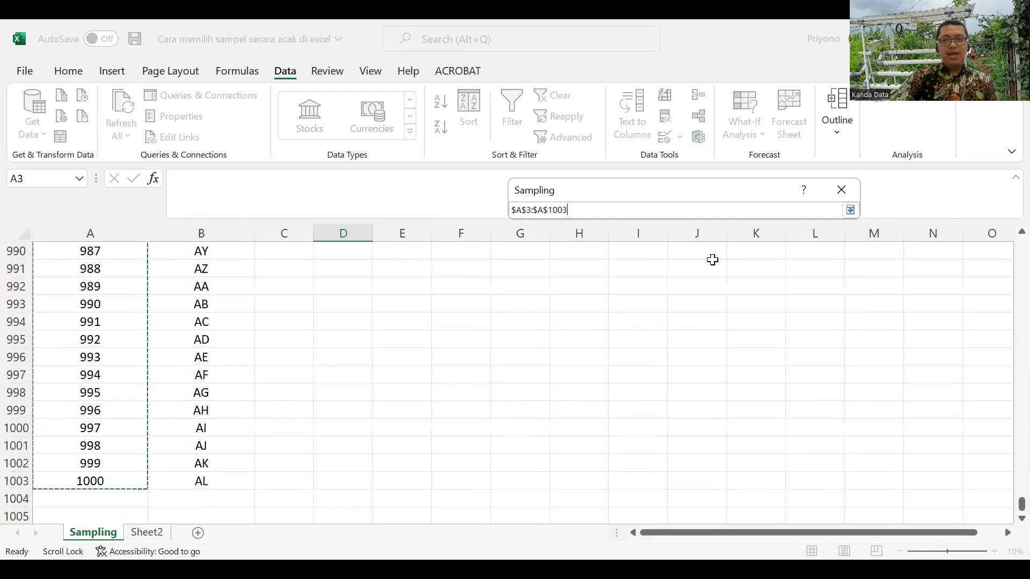
click(850, 211)
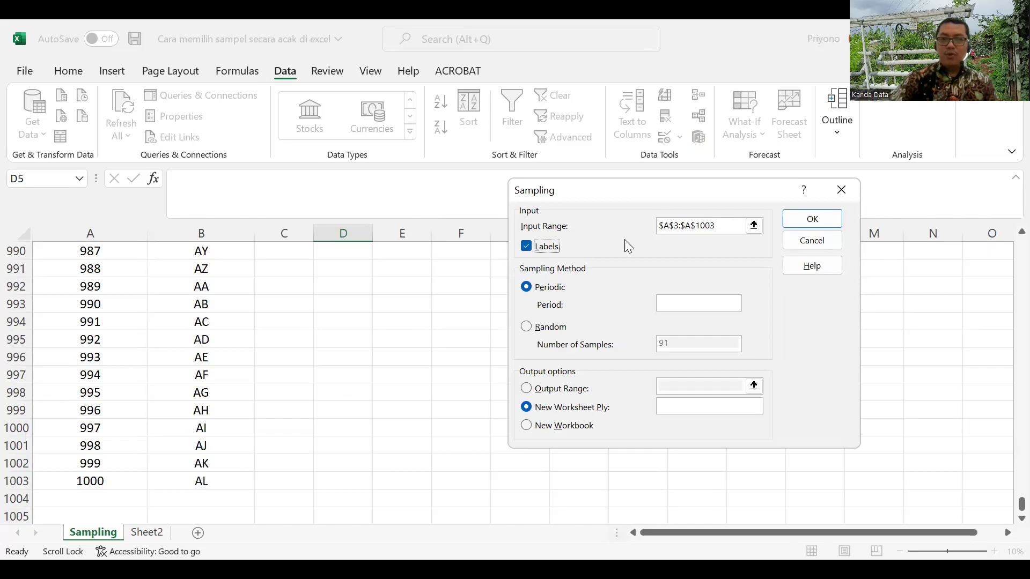
Step: Choose the Random sampling method with 91 samples and select the Output Range option
click(541, 332)
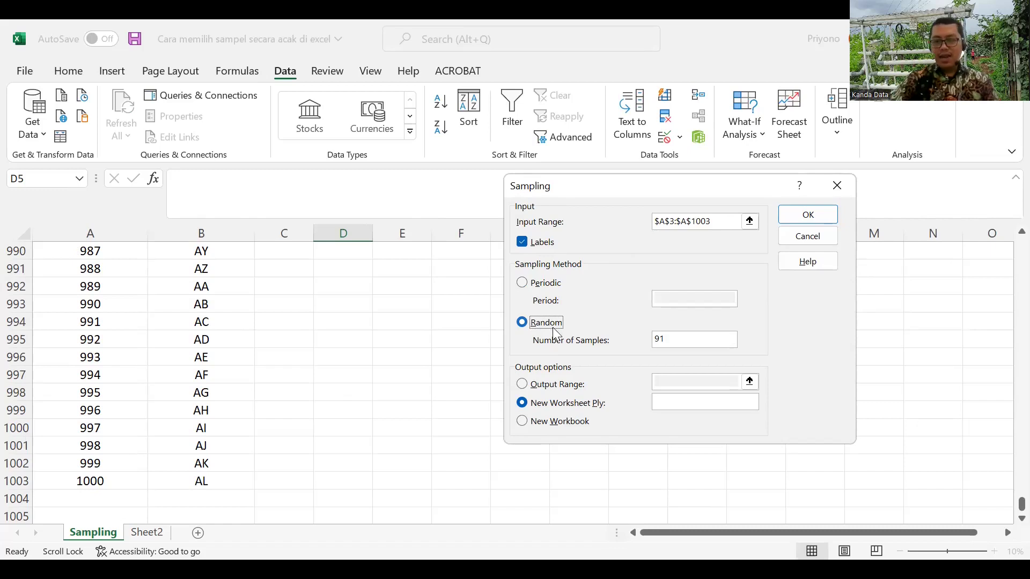
drag(678, 339, 622, 342)
text(9)
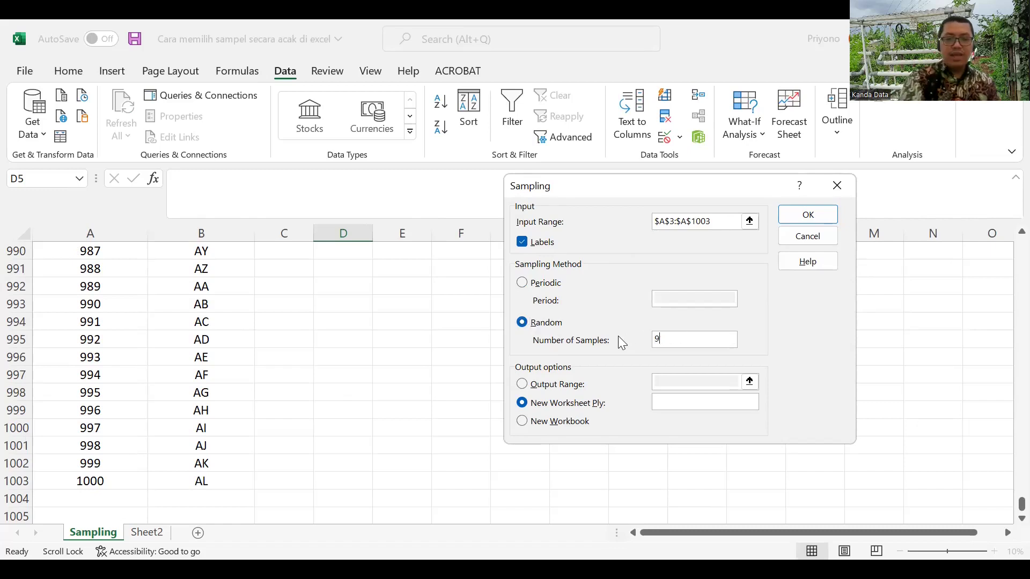
text(1)
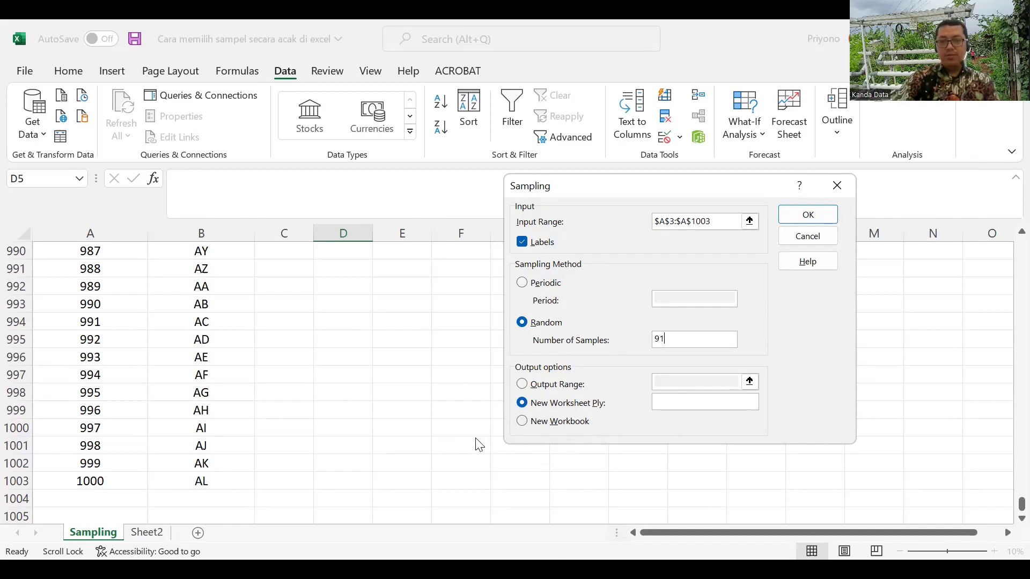
click(522, 385)
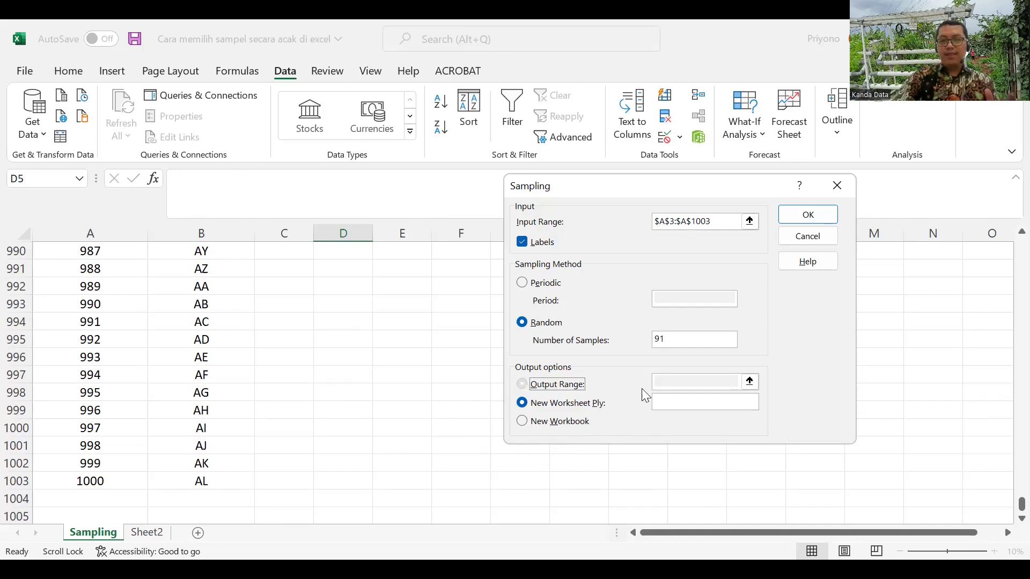
Step: Set the output range to $H$4 and run the sampling, yielding 91 customers starting 908, 670, 350
click(746, 379)
scroll(457, 324, up, 5)
scroll(457, 324, up, 3)
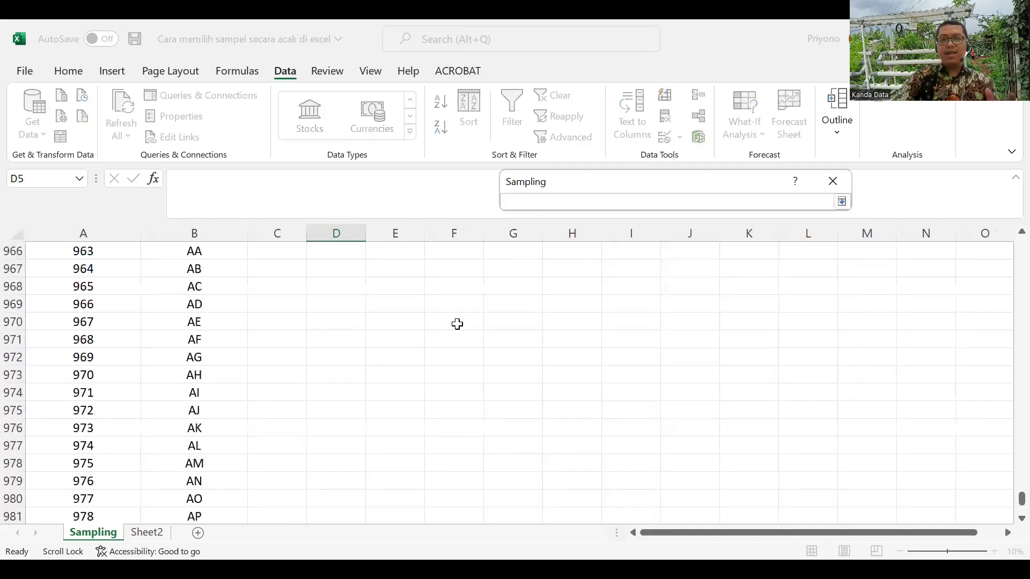
scroll(457, 324, up, 7)
scroll(457, 324, up, 3)
scroll(457, 324, up, 6)
scroll(457, 324, up, 15)
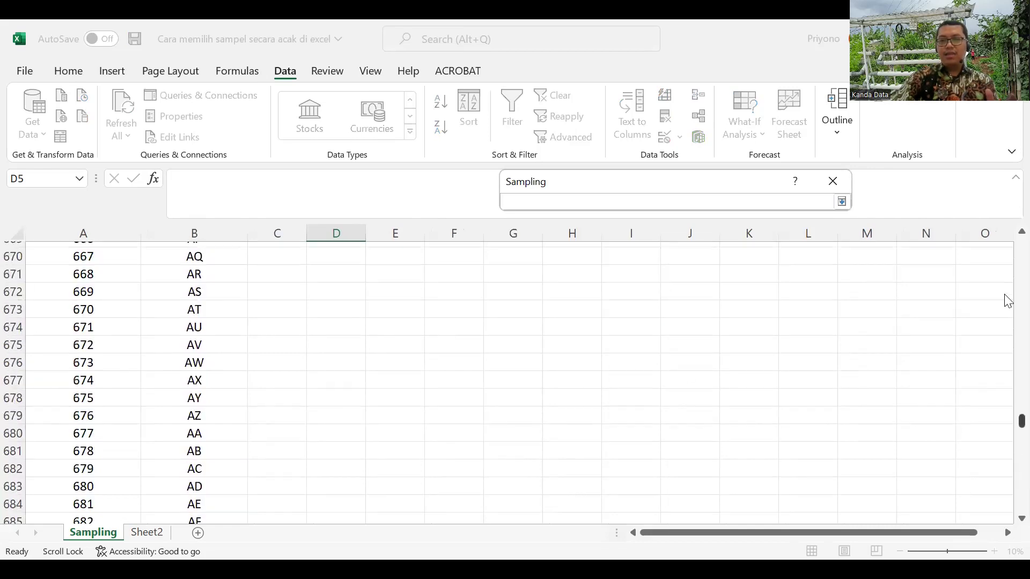
drag(1006, 475, 1007, 234)
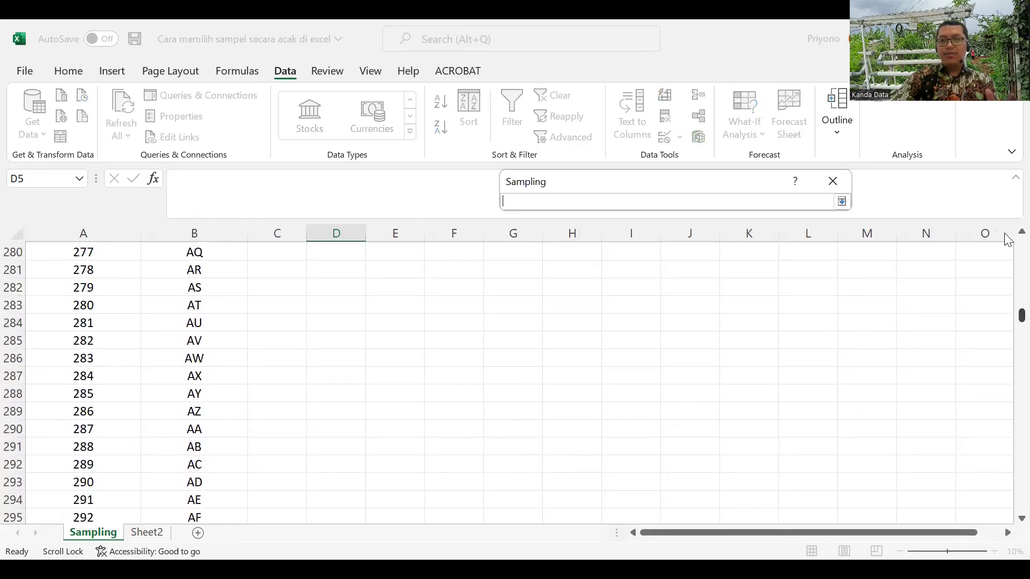
click(581, 312)
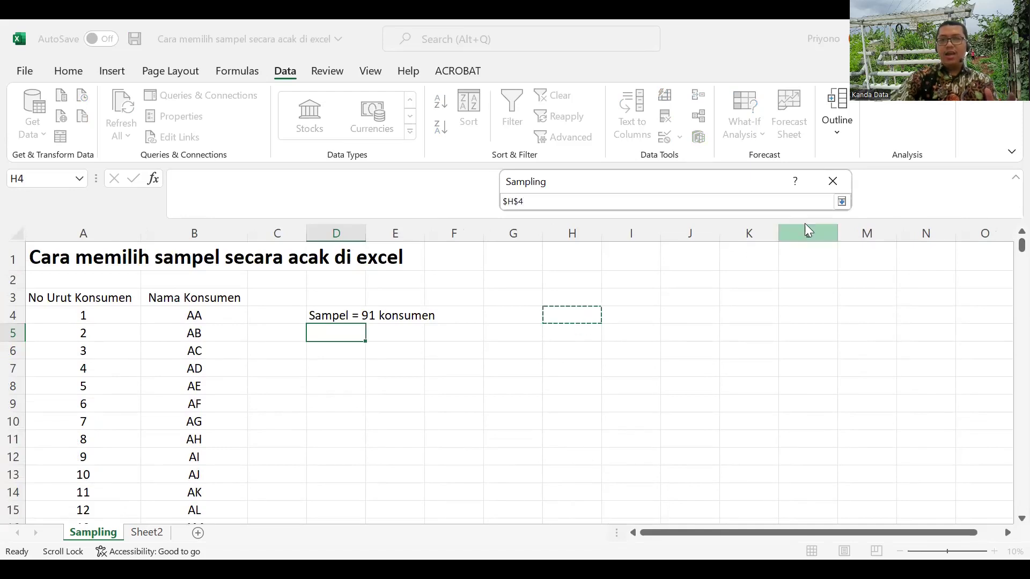
click(842, 202)
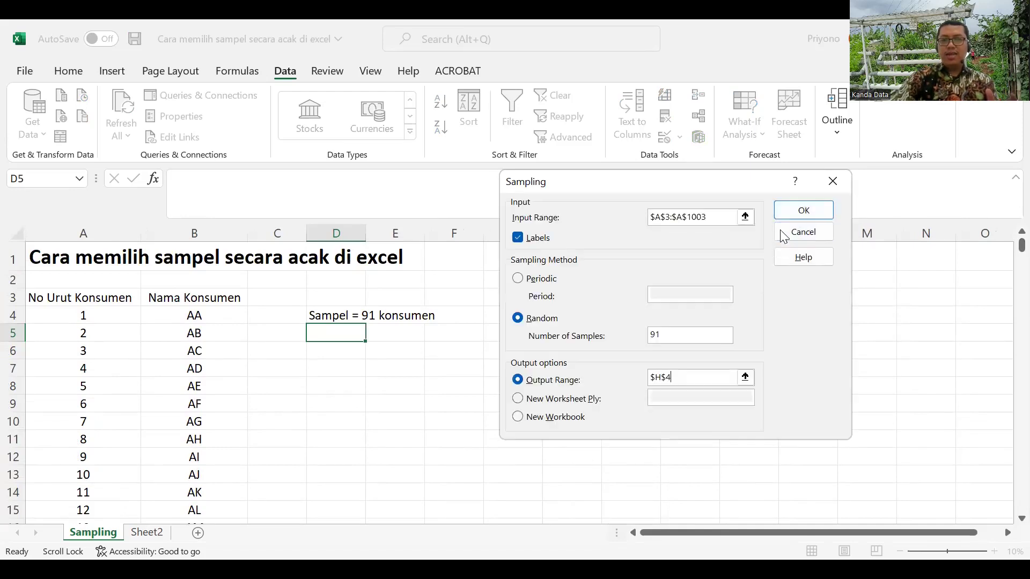
click(796, 215)
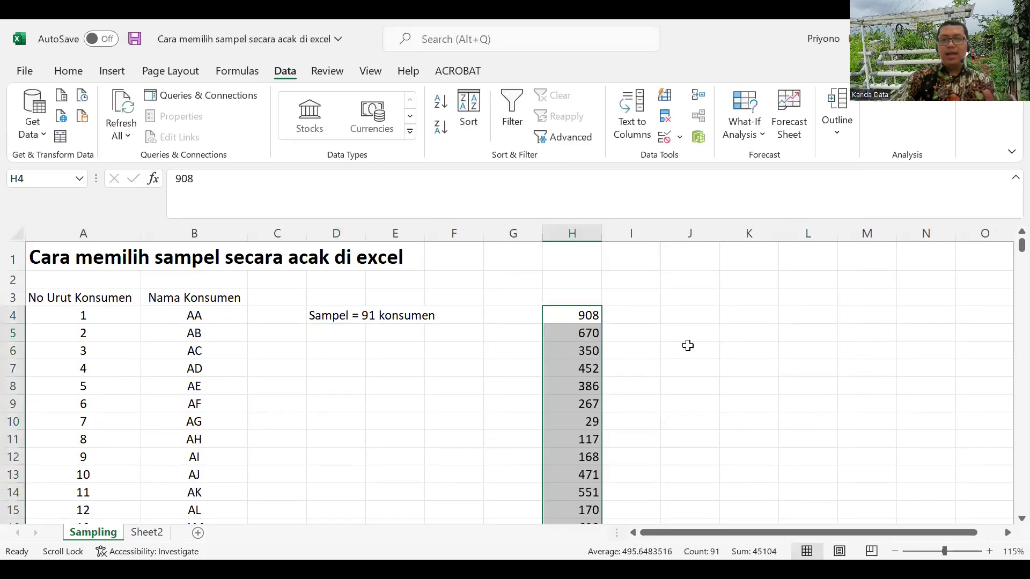
Step: Head H3 'Sampel' and G3 'No Sampel', and enter 1 in G4
click(664, 388)
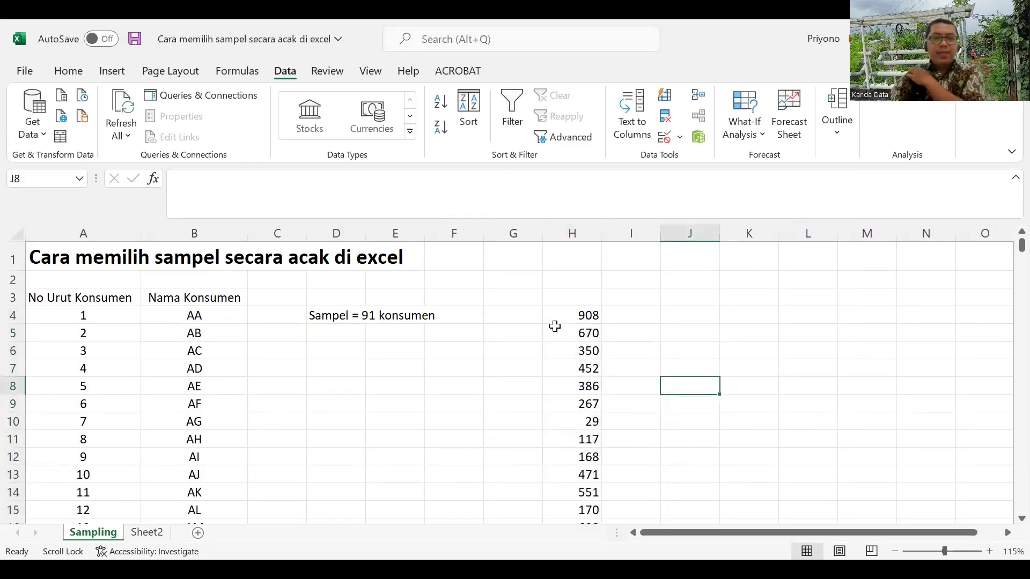
click(555, 297)
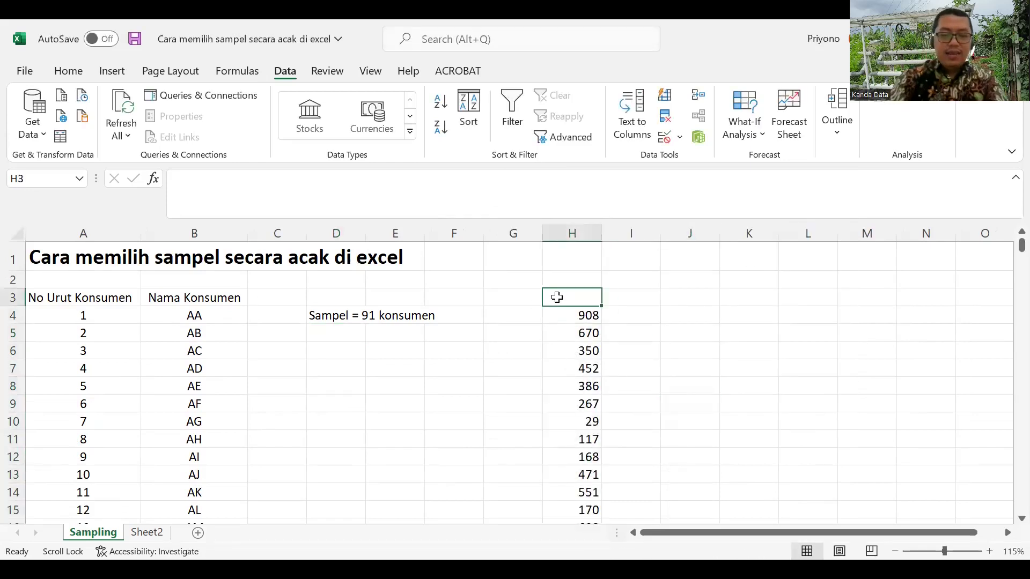
text(Sampel)
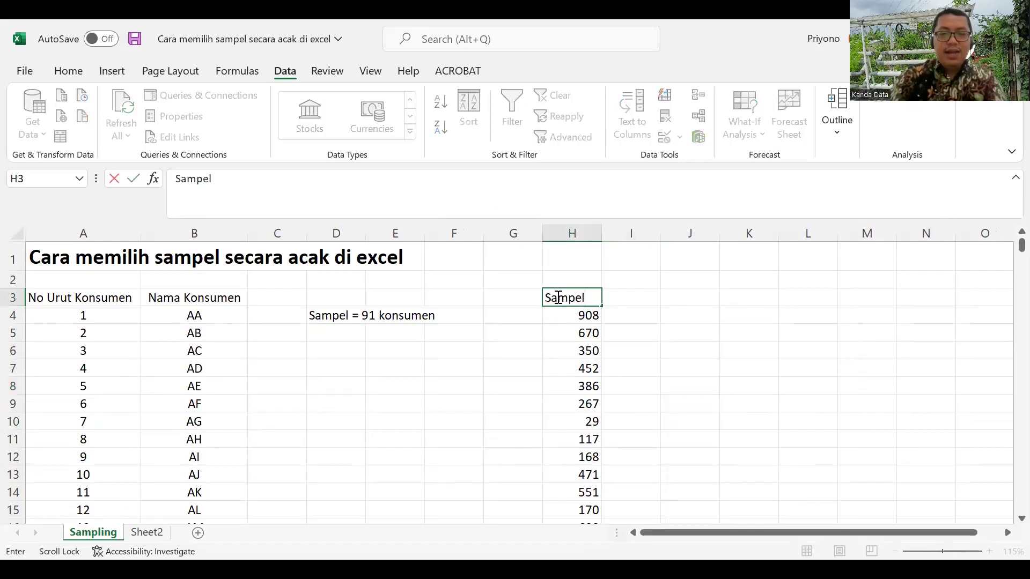
click(527, 297)
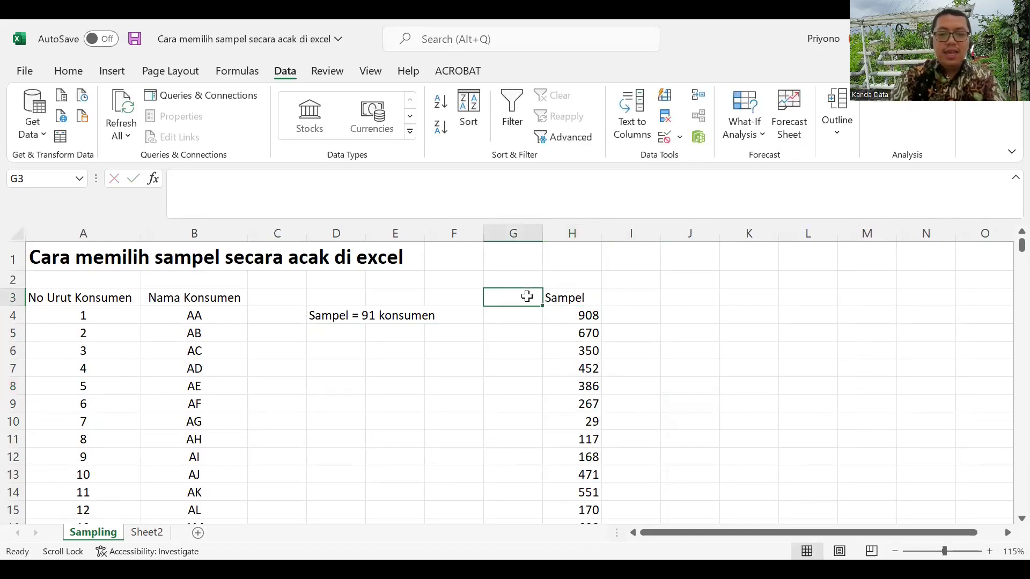
text(No)
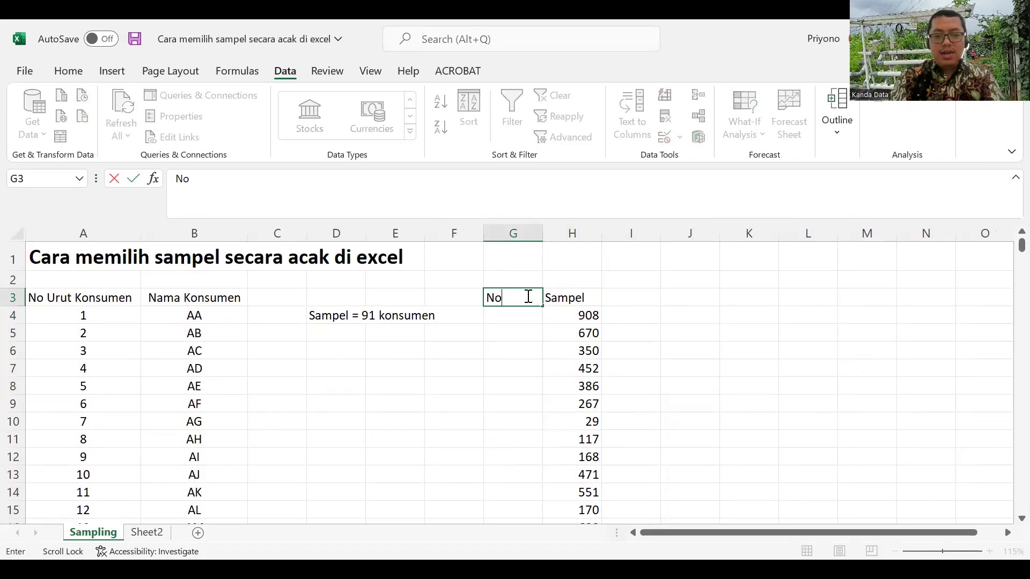
text( Samp)
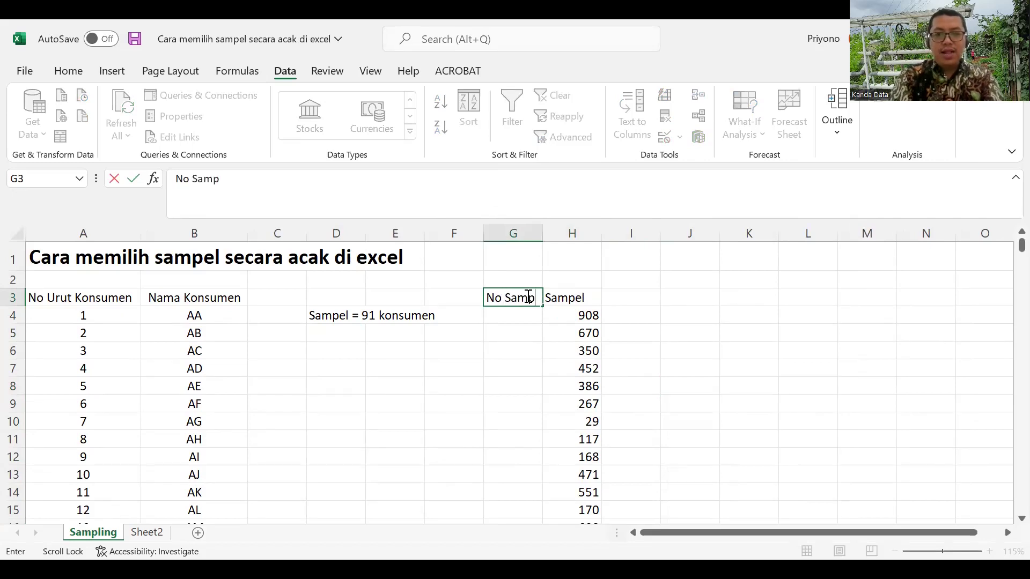
text(e;)
key(BackSpace)
text(l)
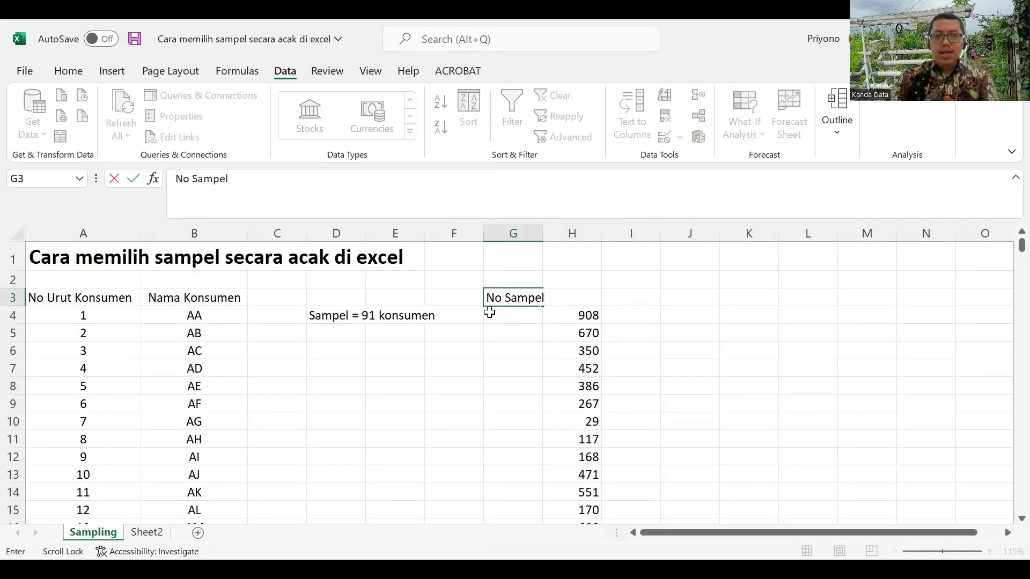
key(Return)
text(1)
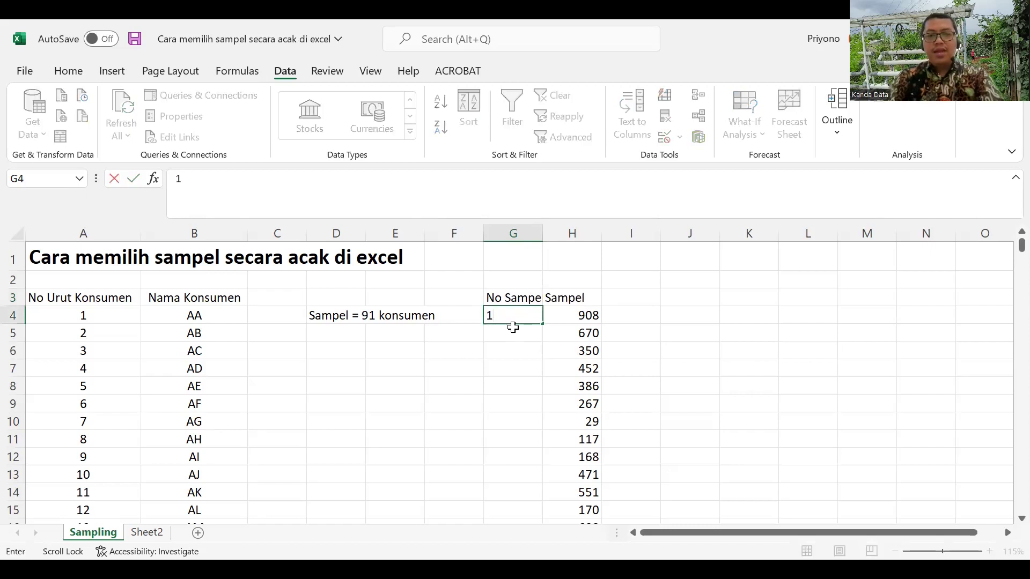
key(Return)
Step: Enter 2 in G5 and centre the index cells G4:G5
text(2)
key(Return)
drag(532, 315, 529, 333)
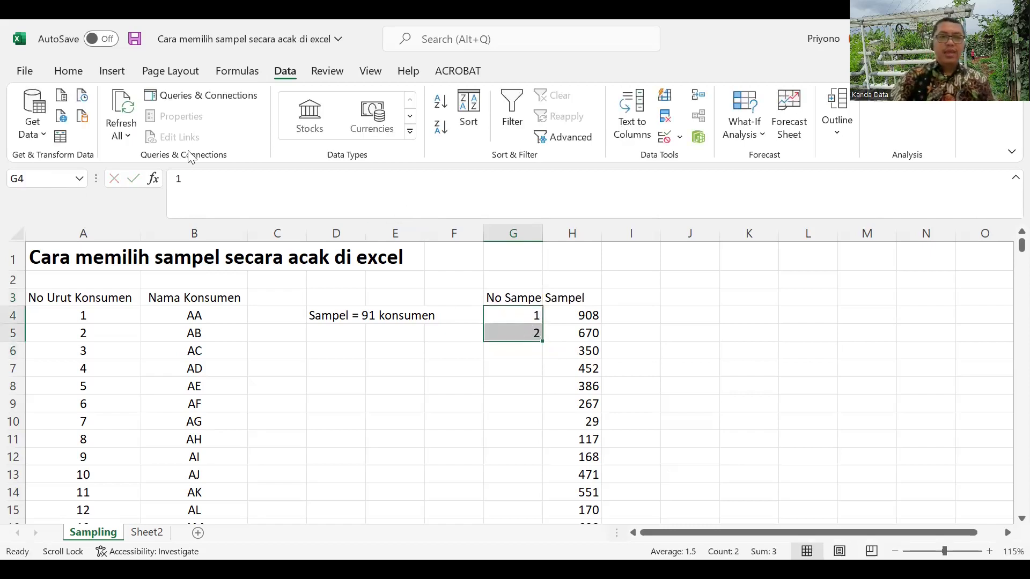
click(68, 70)
click(360, 127)
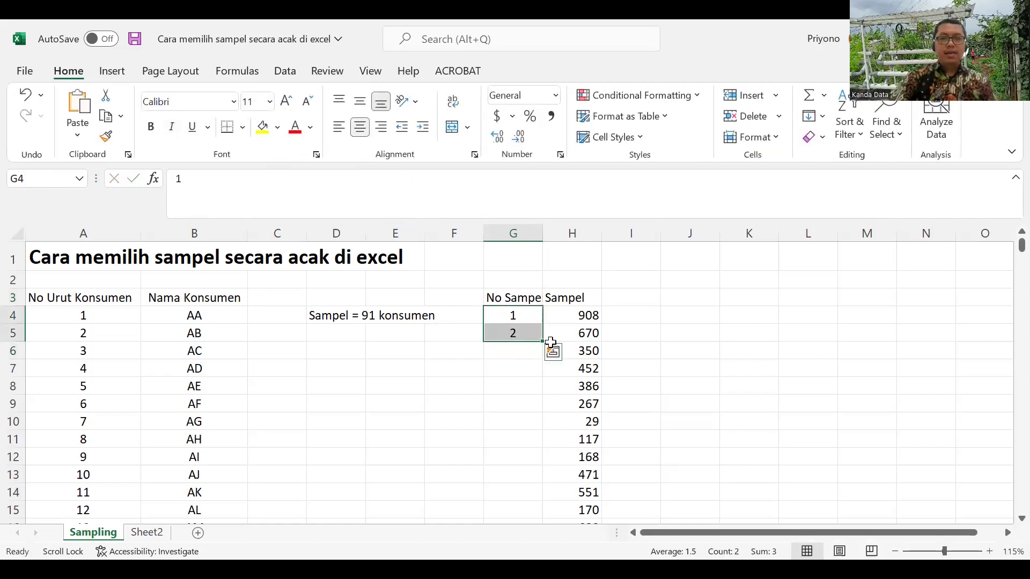
Step: Fill the index series down to 91 at row 94
drag(542, 342, 532, 495)
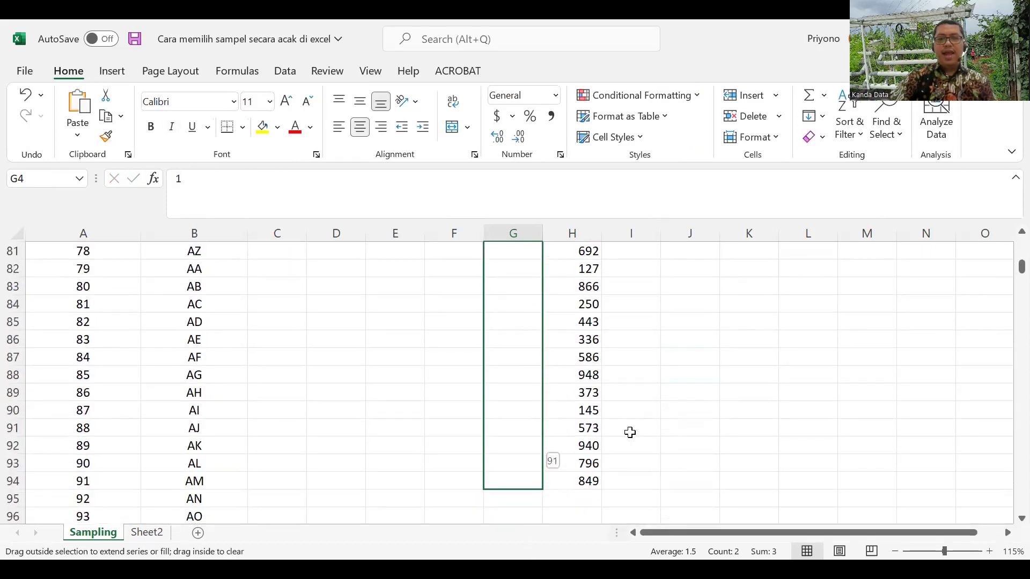
click(533, 427)
scroll(667, 397, up, 7)
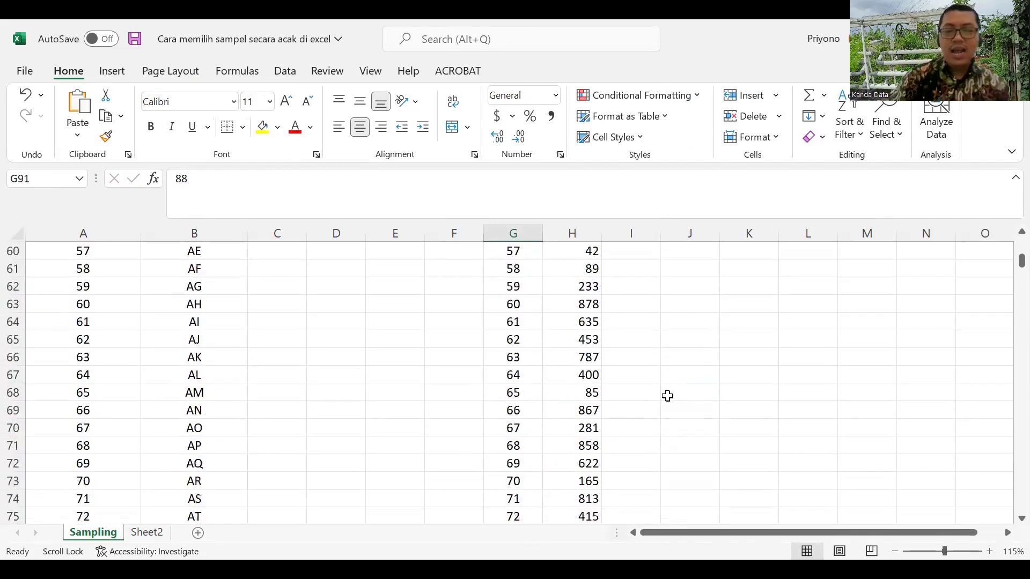
scroll(667, 396, up, 3)
scroll(667, 396, up, 12)
scroll(667, 396, up, 3)
scroll(667, 396, up, 2)
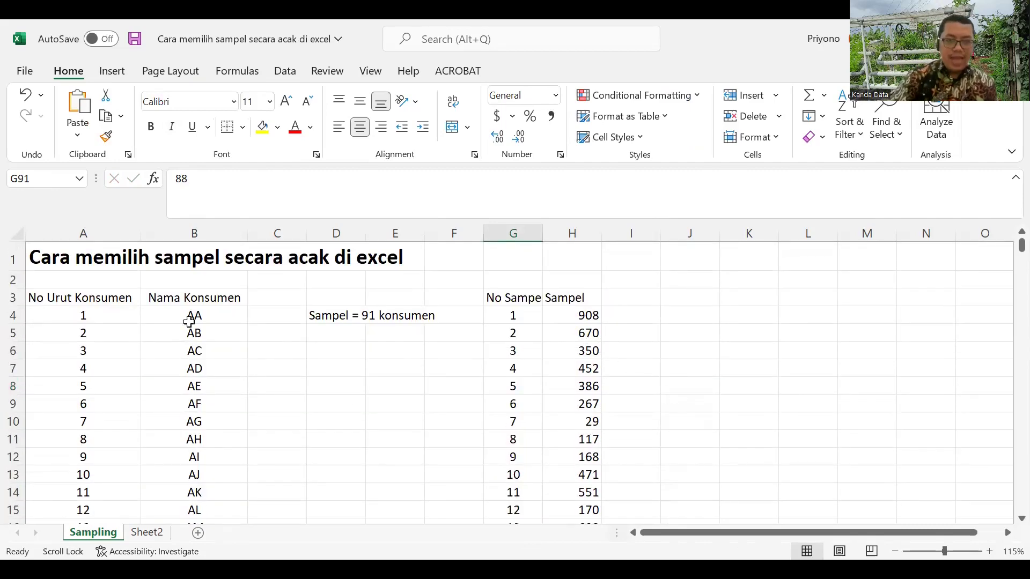
click(526, 316)
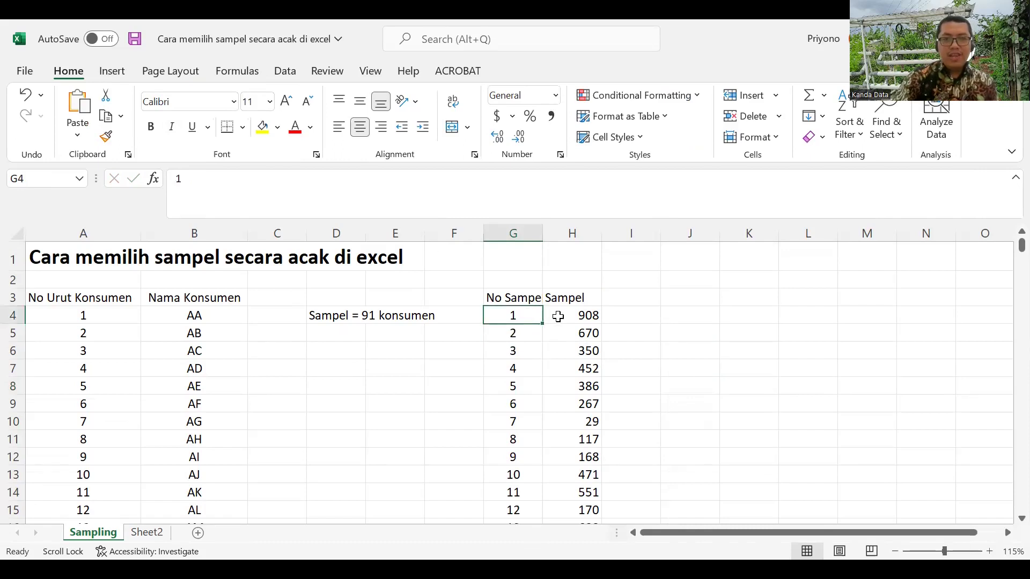
click(566, 316)
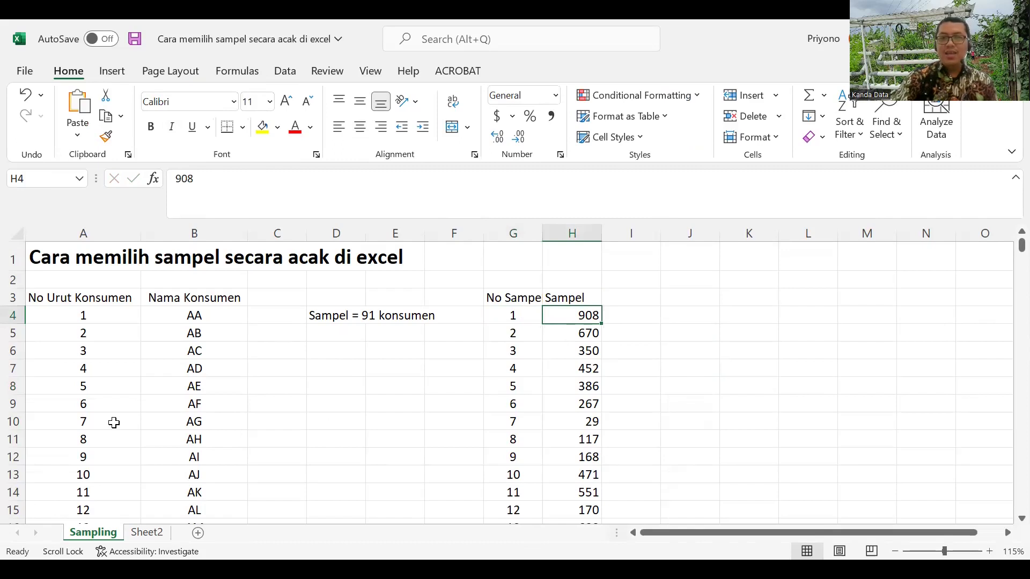
click(537, 328)
click(559, 332)
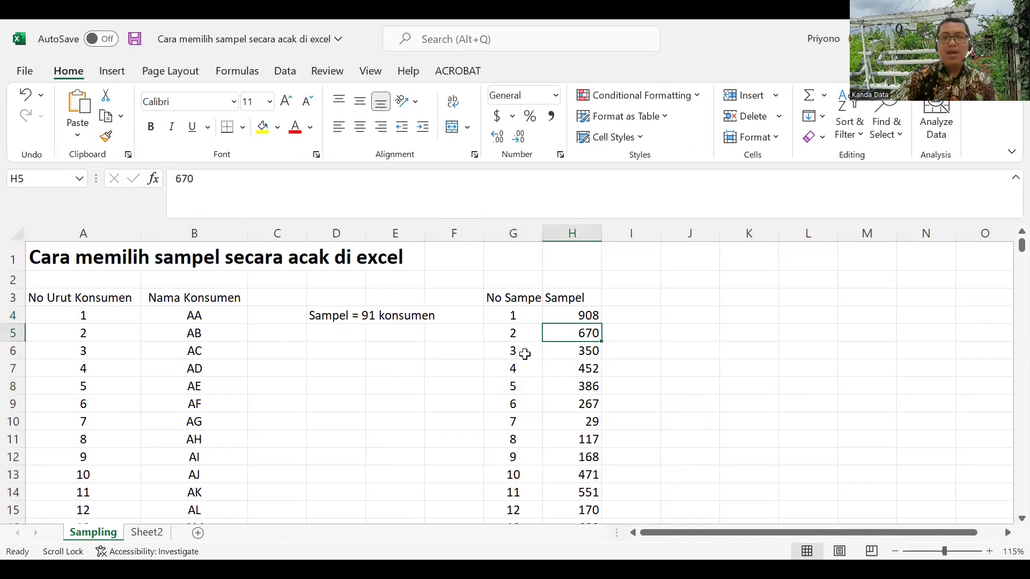
click(574, 353)
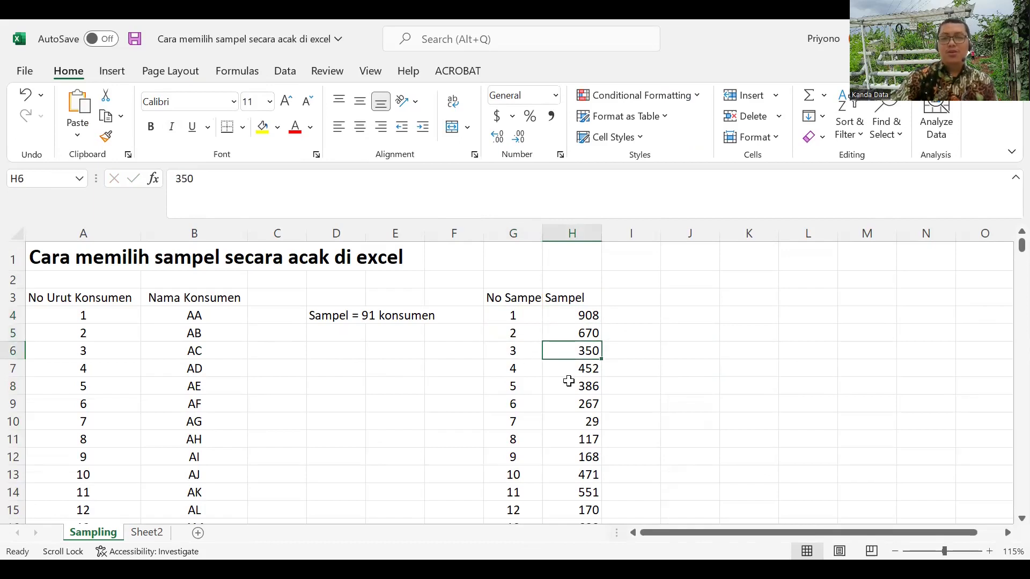
click(534, 371)
click(576, 371)
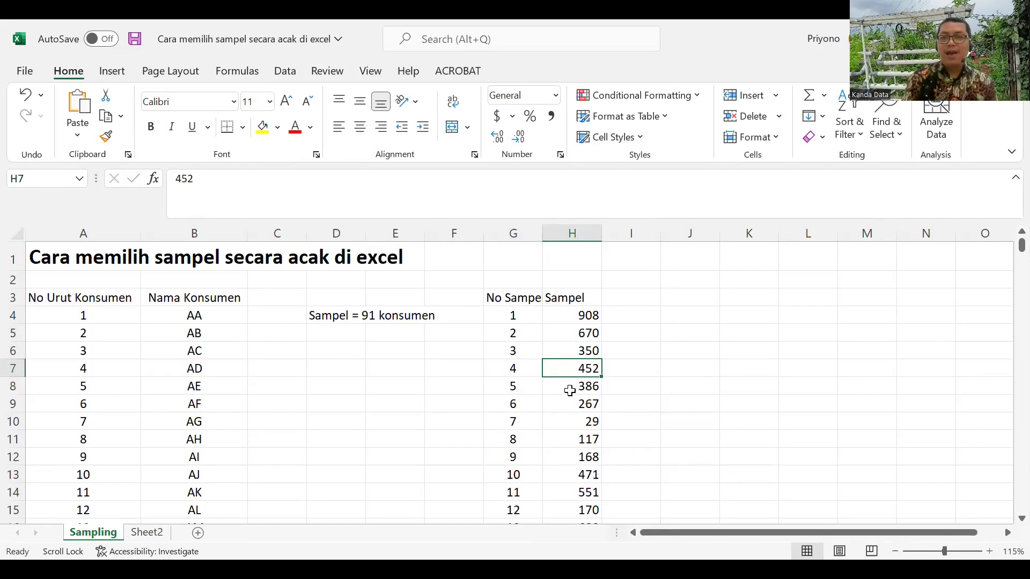
click(512, 428)
click(577, 423)
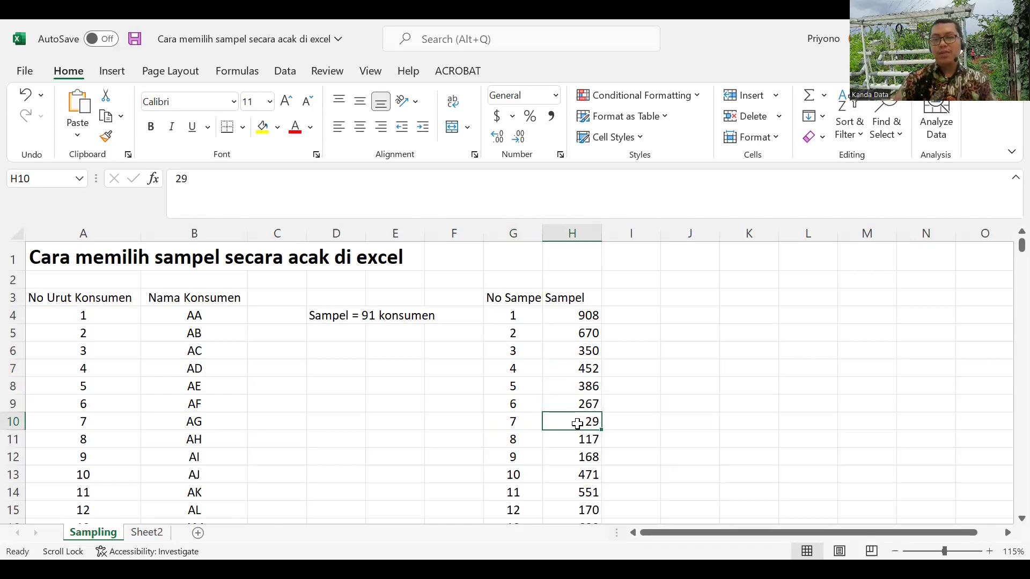
scroll(572, 442, down, 9)
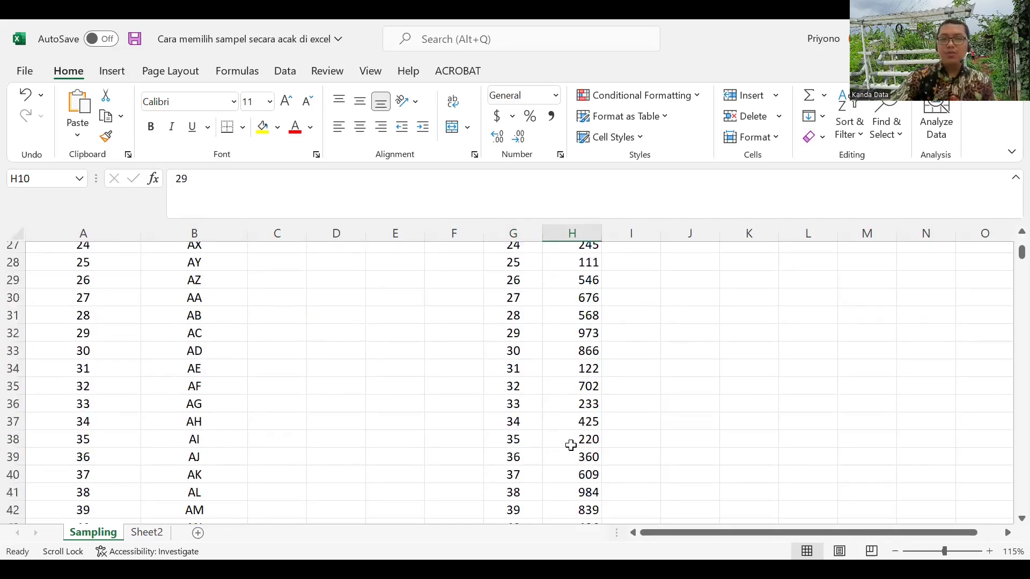
scroll(572, 442, down, 5)
scroll(573, 443, down, 2)
scroll(573, 443, down, 2)
scroll(575, 444, down, 5)
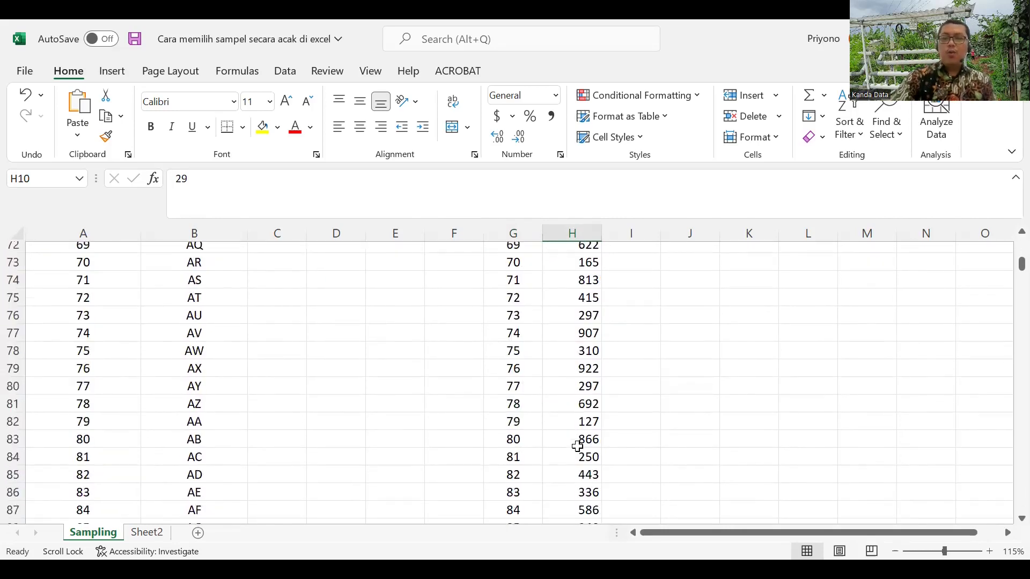
scroll(577, 447, down, 3)
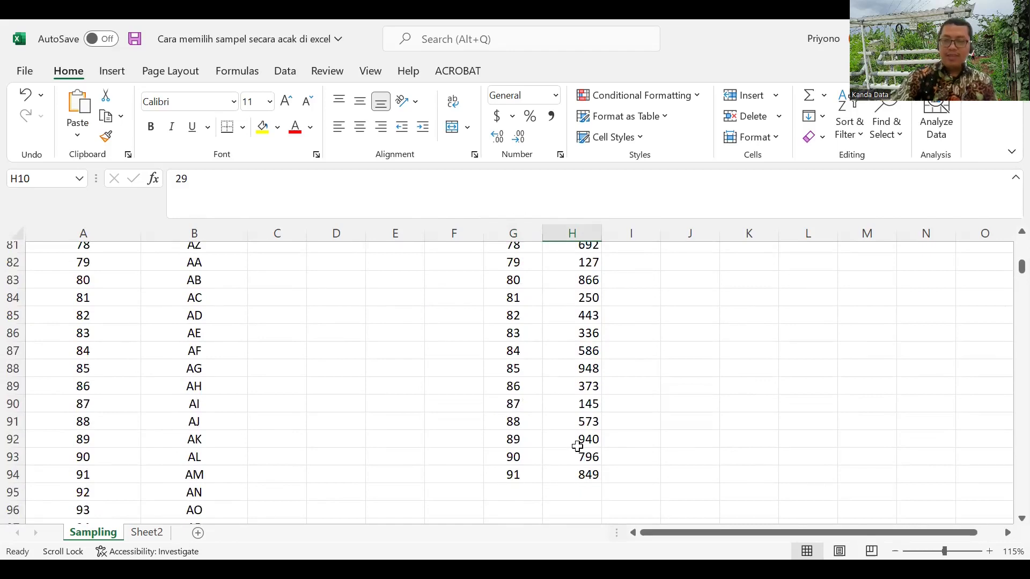